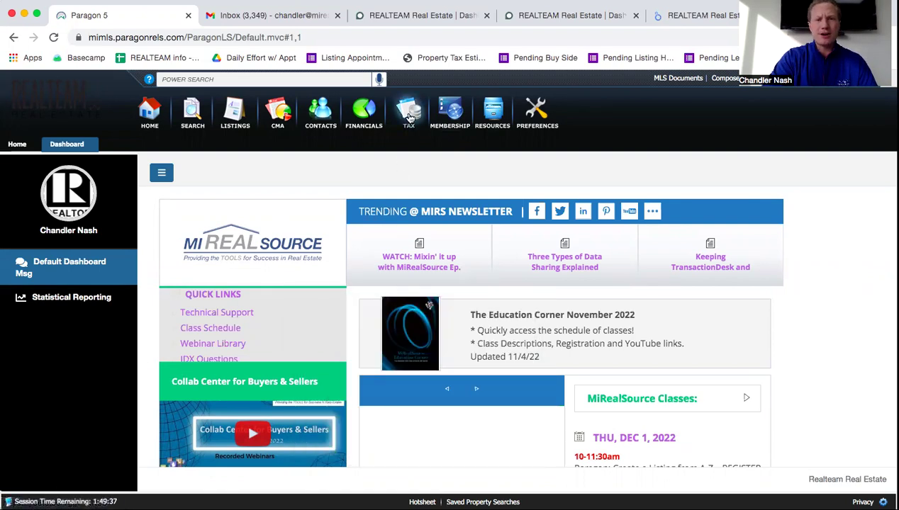
Launch Realist - Tax Search from the TAX menu in a new tab
mouse_move(408, 118)
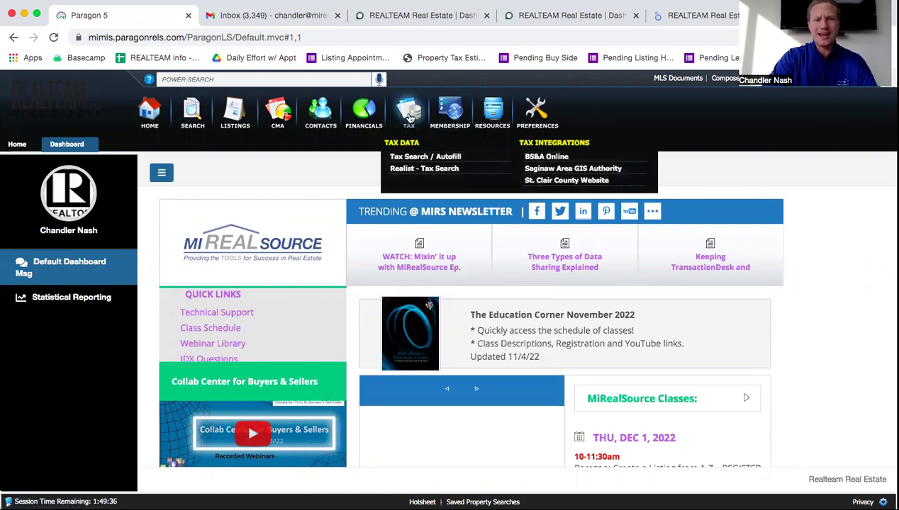
click(418, 169)
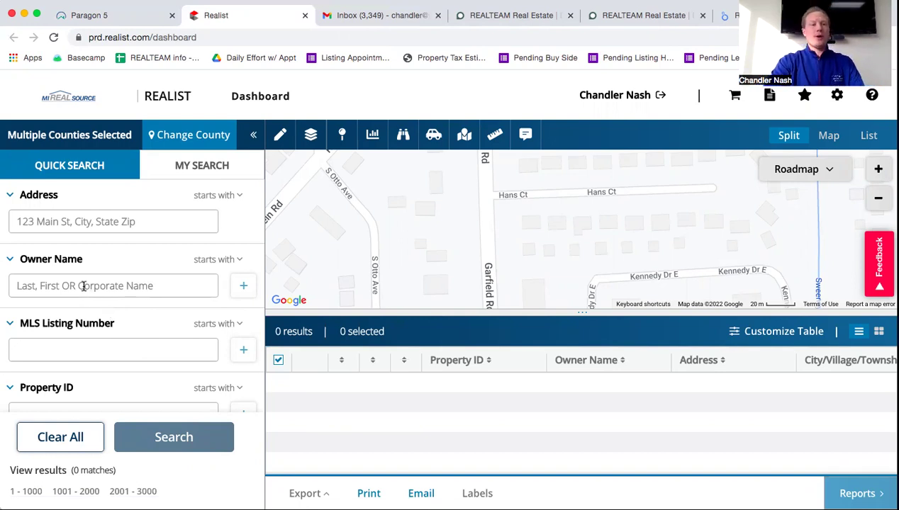
Search by the owner's full name and select the single Shelby Twp result
click(35, 285)
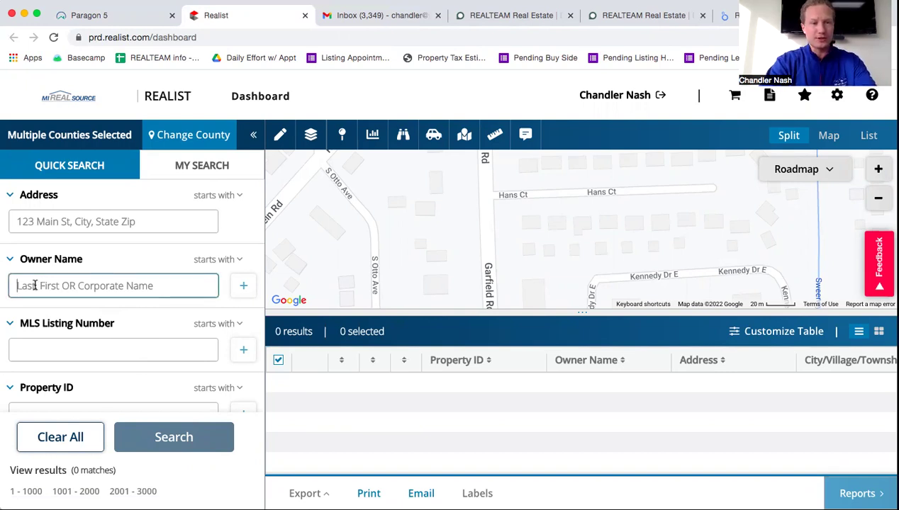
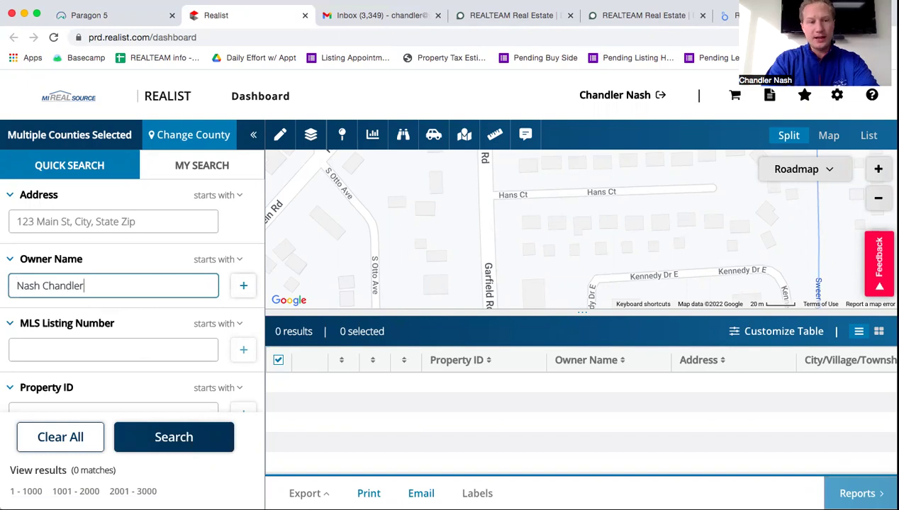
key(Return)
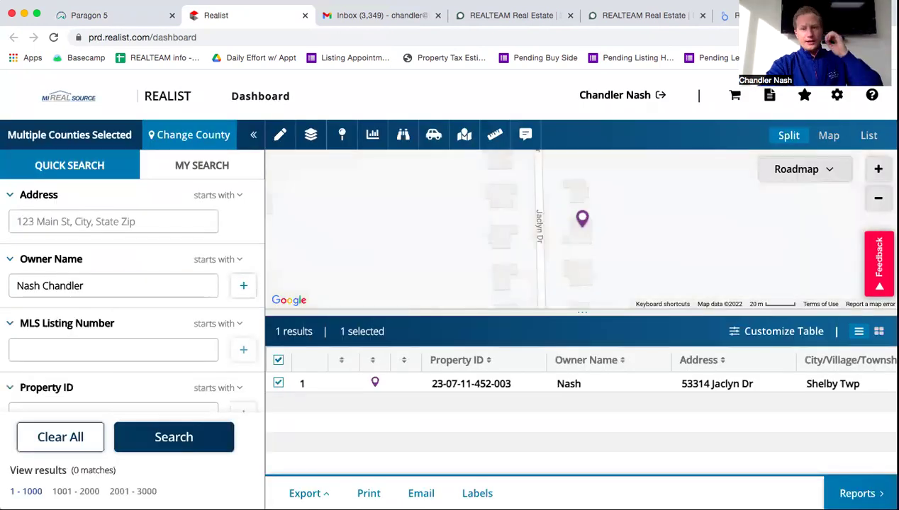
click(578, 389)
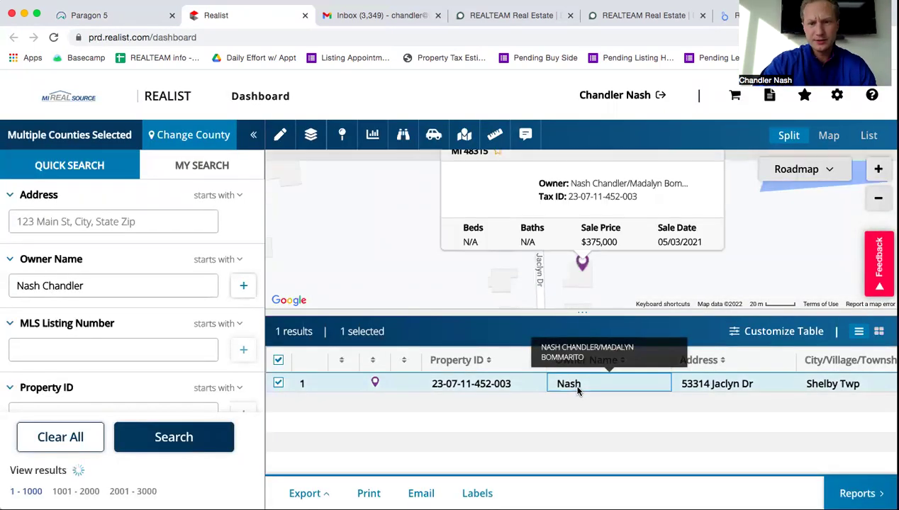
Open the property's full details report and review its owner and location sections
click(500, 383)
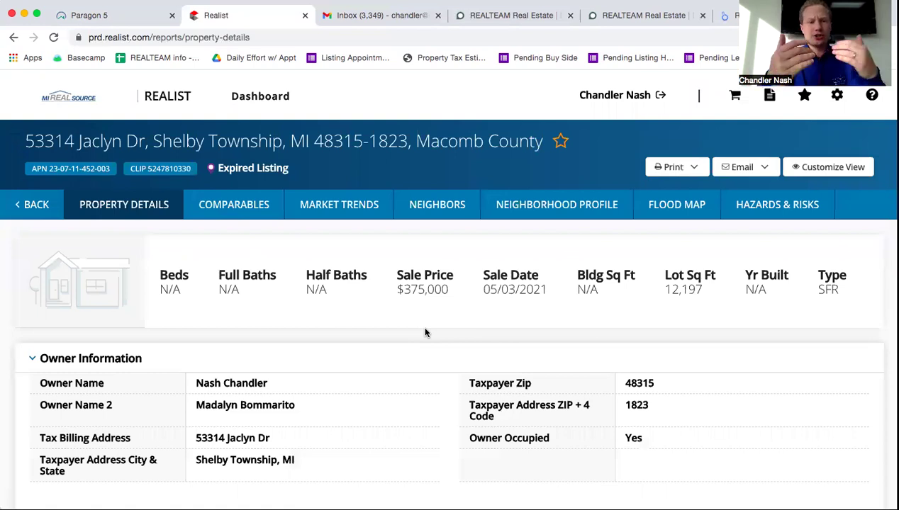
scroll(425, 332, down, 3)
scroll(425, 333, up, 3)
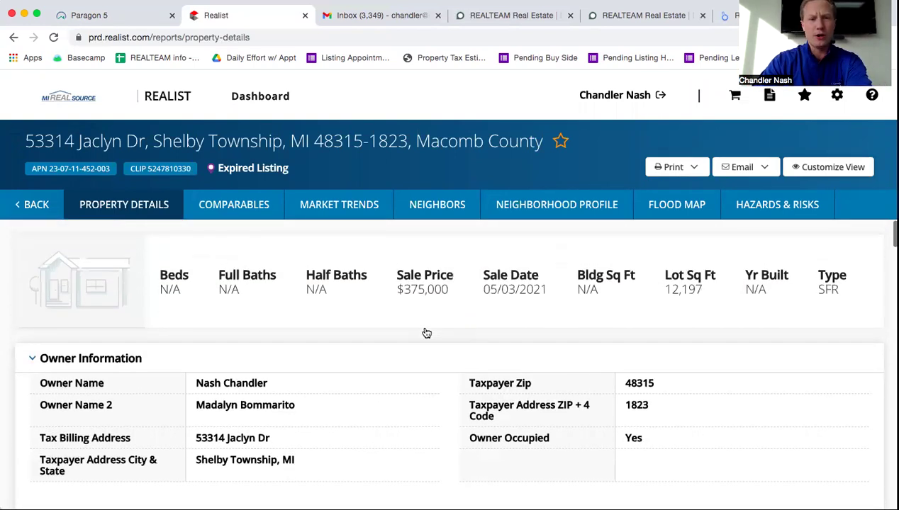
drag(385, 284, 358, 278)
scroll(429, 344, down, 3)
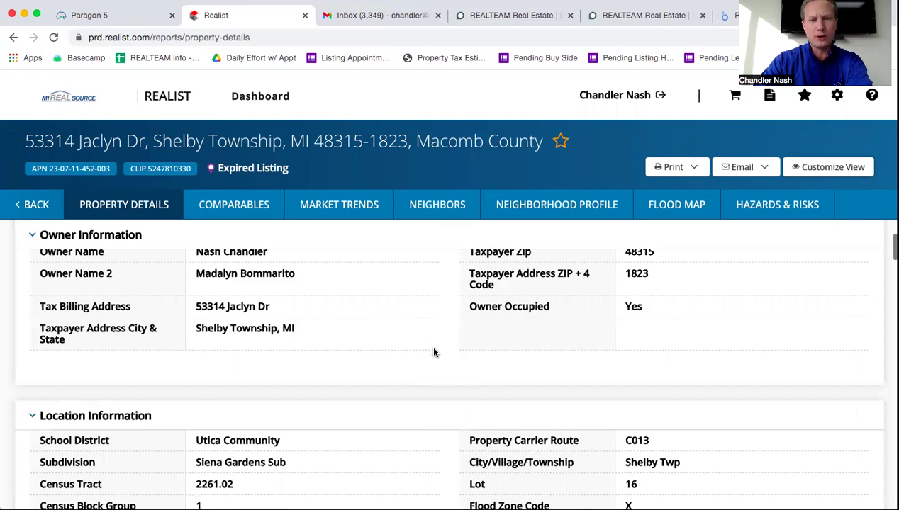
scroll(426, 389, up, 2)
click(413, 413)
scroll(413, 411, down, 2)
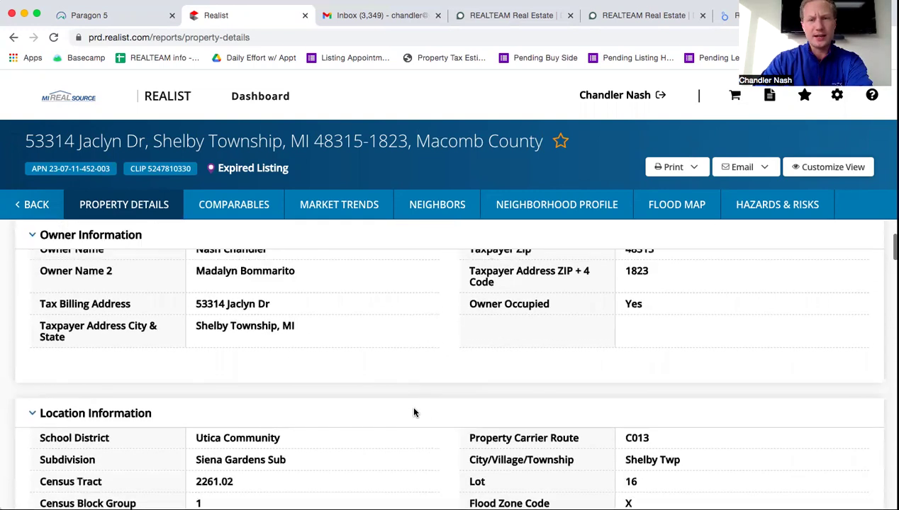
scroll(413, 411, up, 3)
Review the report's tax and school district details, then go back to the dashboard
scroll(415, 413, down, 1)
scroll(415, 413, down, 5)
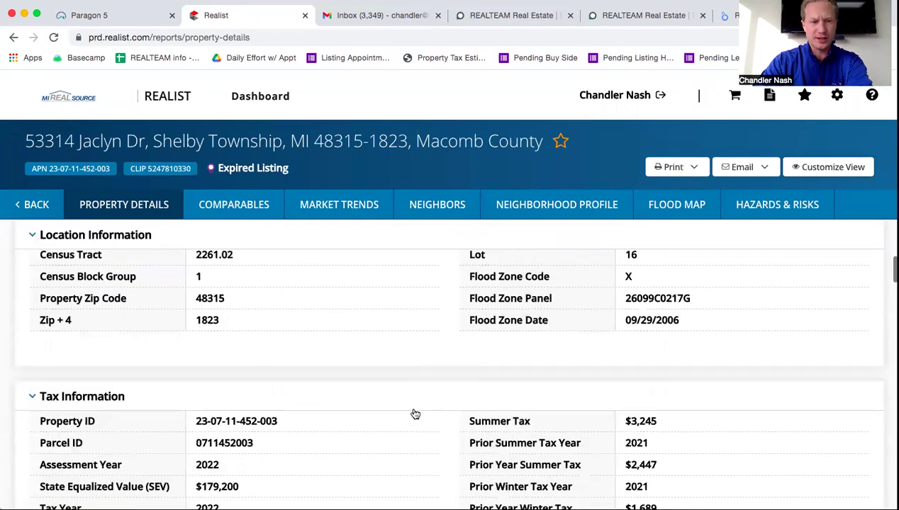
scroll(415, 412, up, 2)
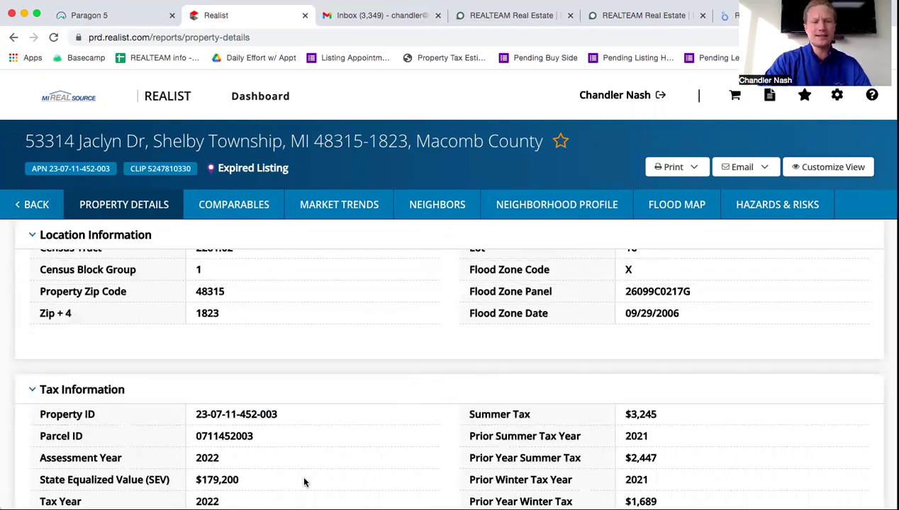
scroll(304, 482, down, 1)
scroll(343, 484, down, 2)
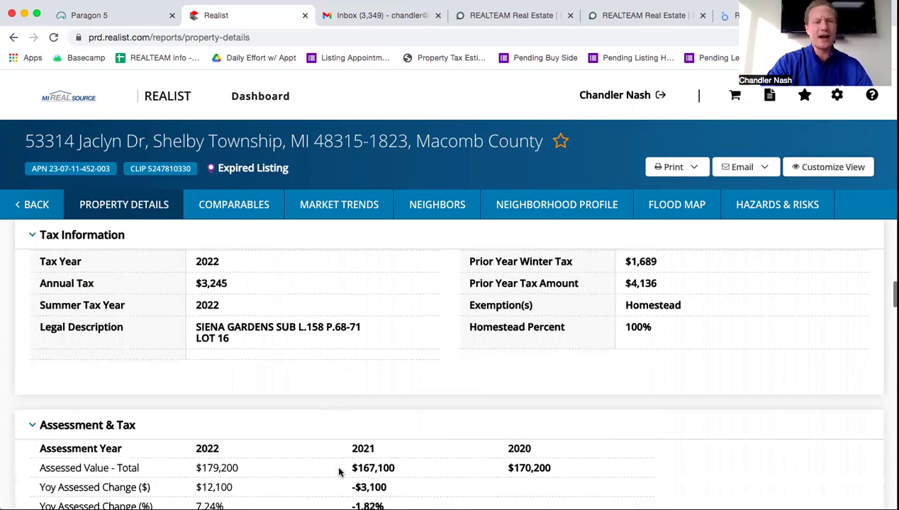
scroll(313, 409, down, 8)
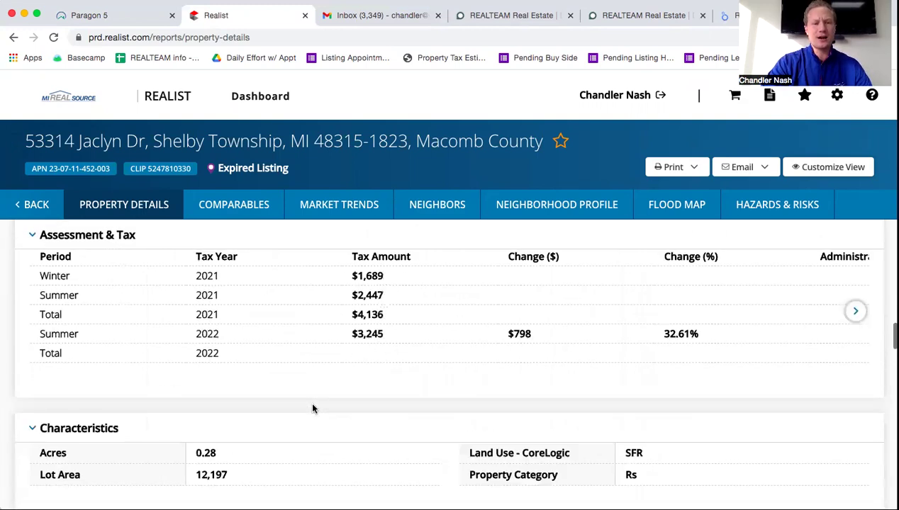
scroll(312, 405, up, 3)
scroll(312, 405, up, 10)
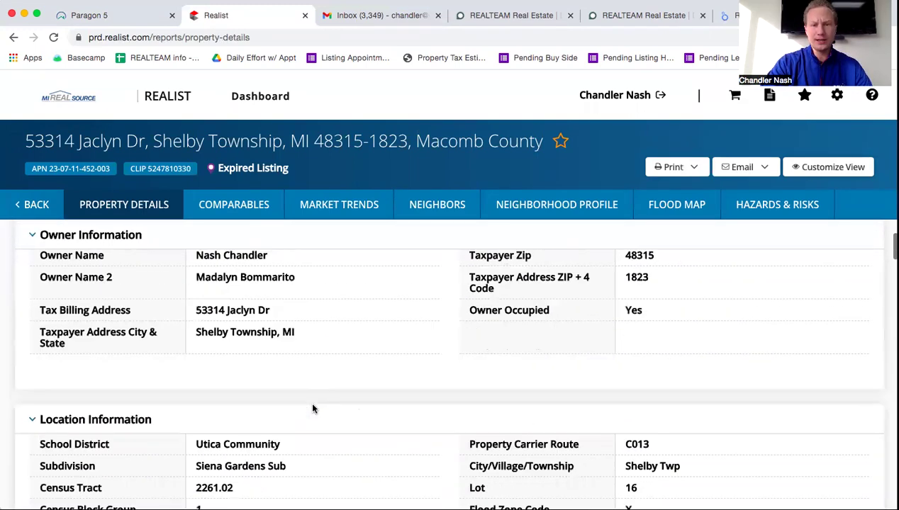
scroll(277, 445, down, 2)
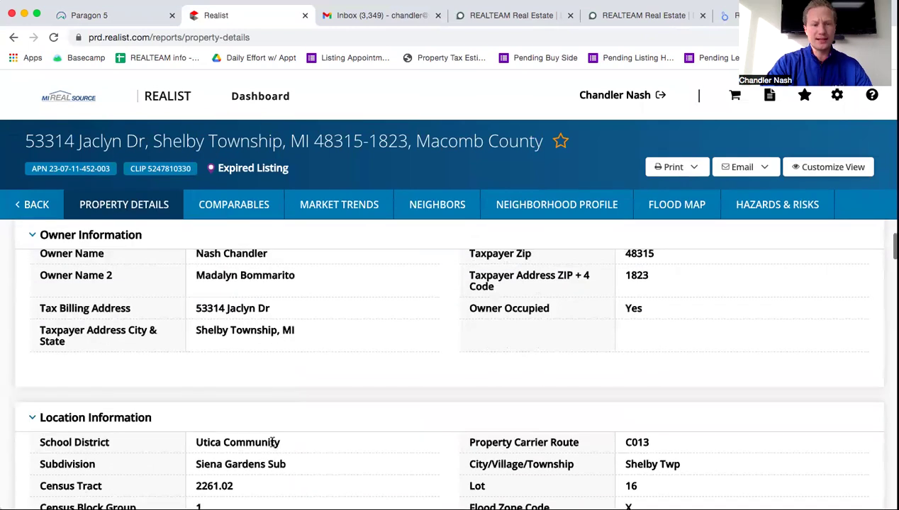
drag(277, 442, 194, 440)
click(195, 440)
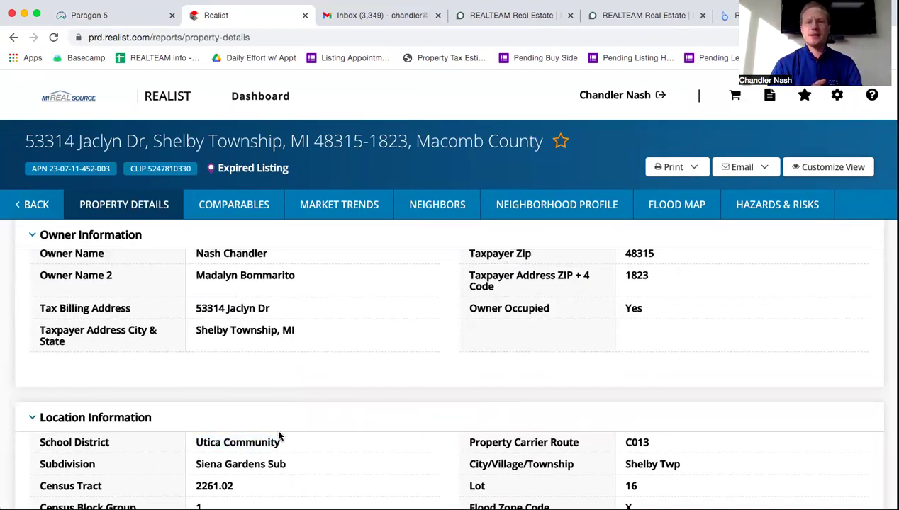
click(34, 205)
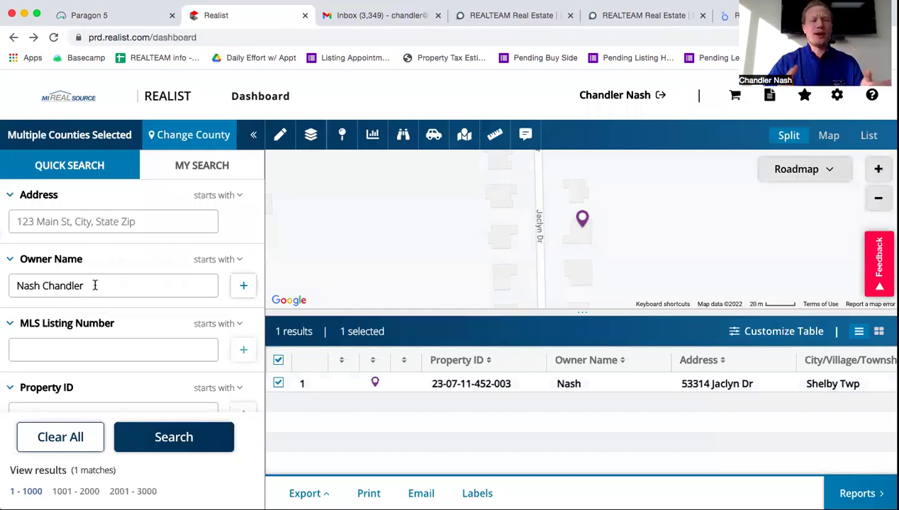
Replace the owner name criterion with a street address search and select the result
drag(95, 285, 9, 279)
key(BackSpace)
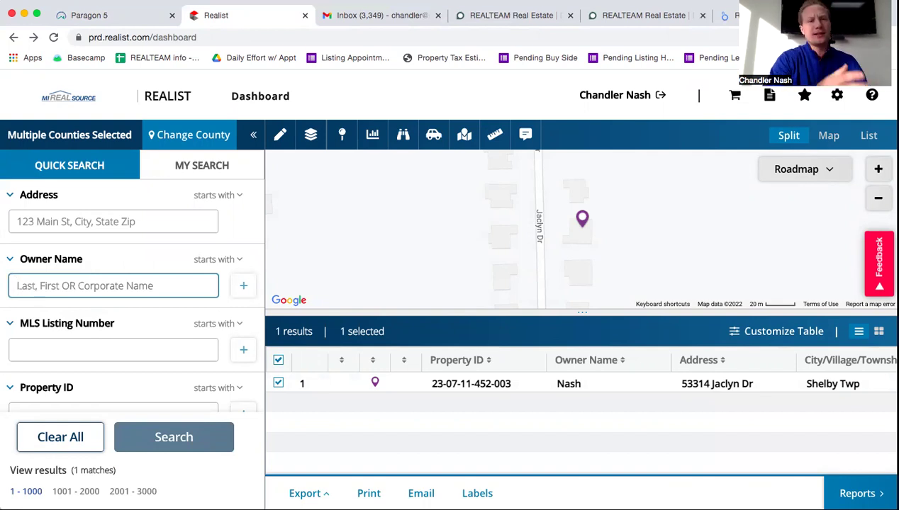
click(73, 213)
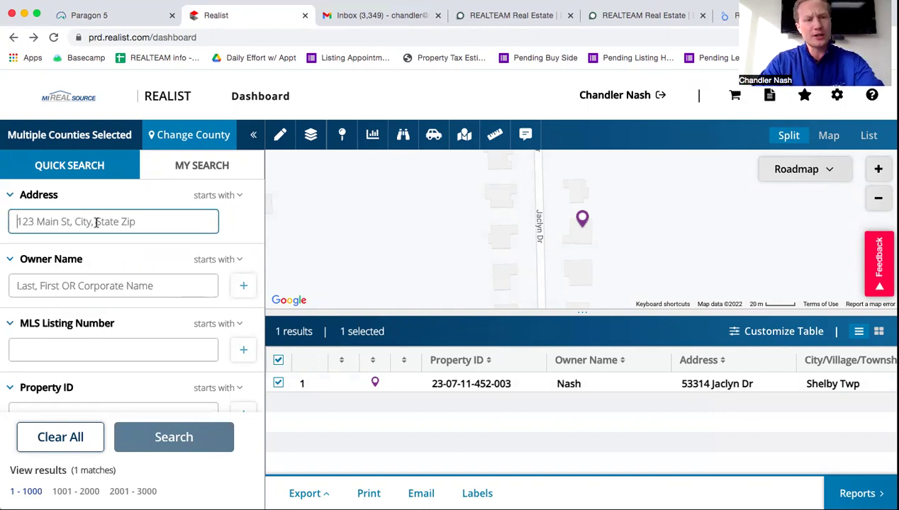
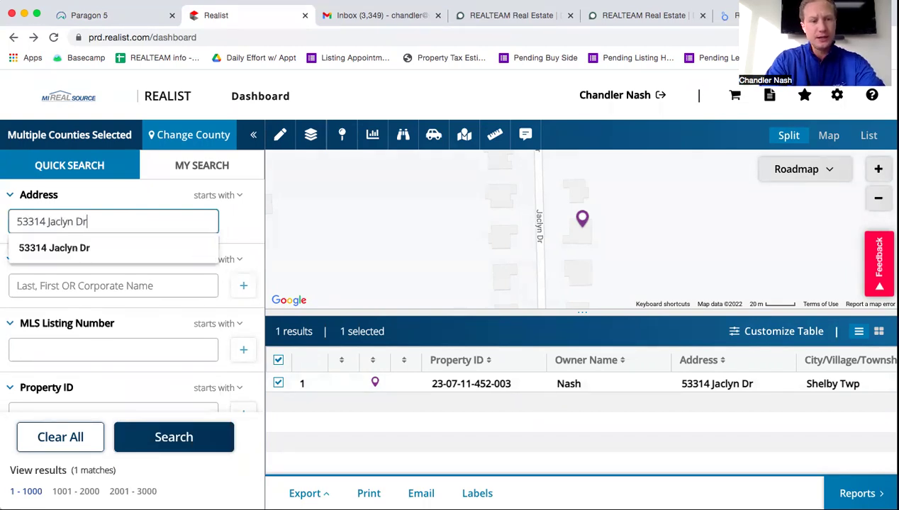
key(Return)
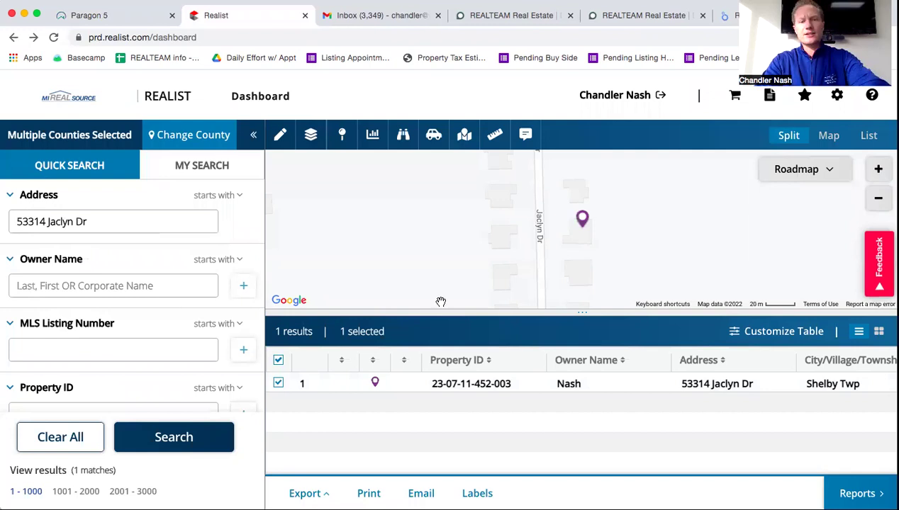
click(577, 383)
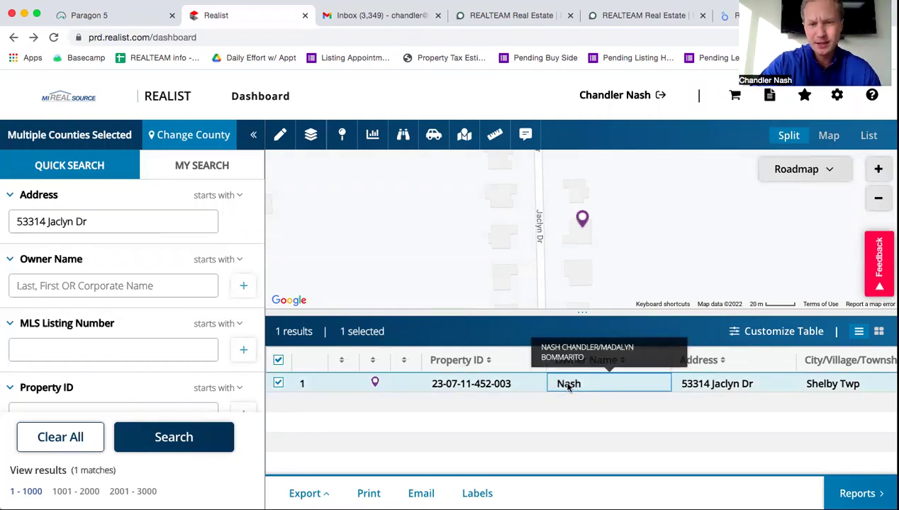
Open the Property Details report for the found Shelby Township home
scroll(709, 383, right, 3)
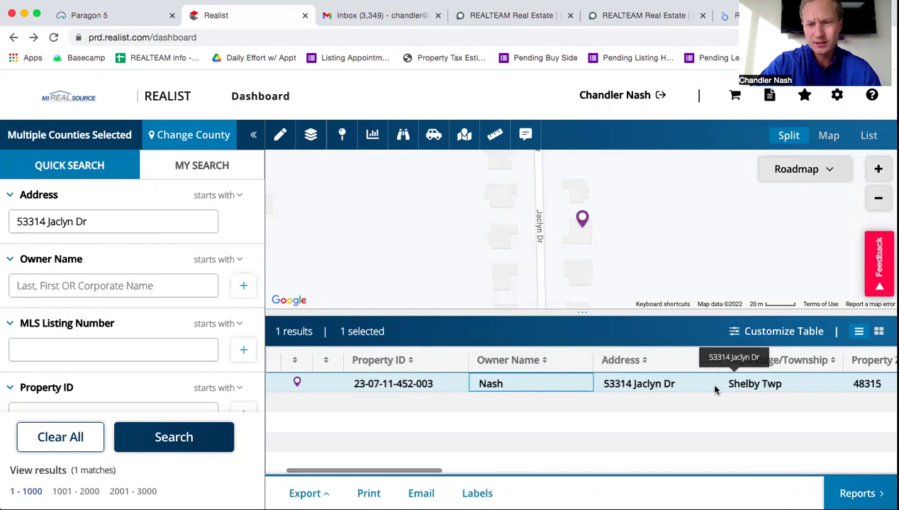
scroll(708, 383, right, 2)
scroll(702, 382, right, 3)
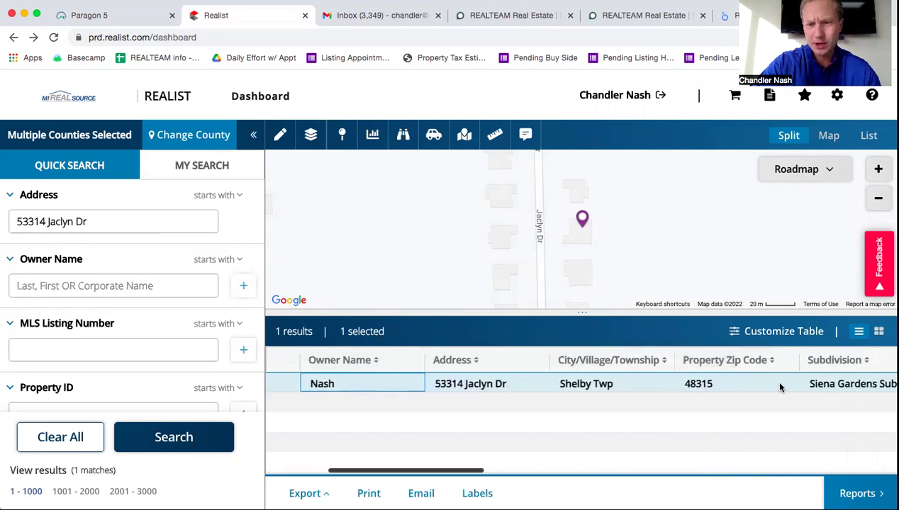
scroll(744, 386, right, 1)
click(712, 386)
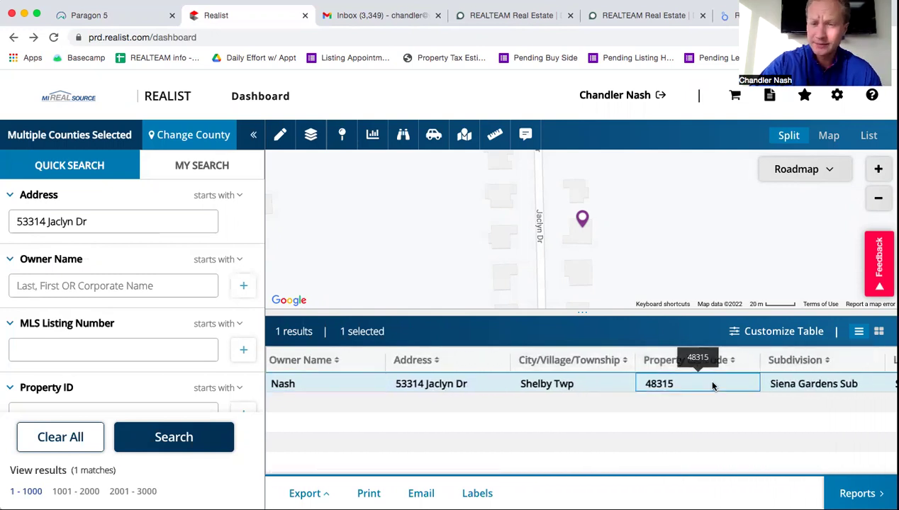
click(713, 386)
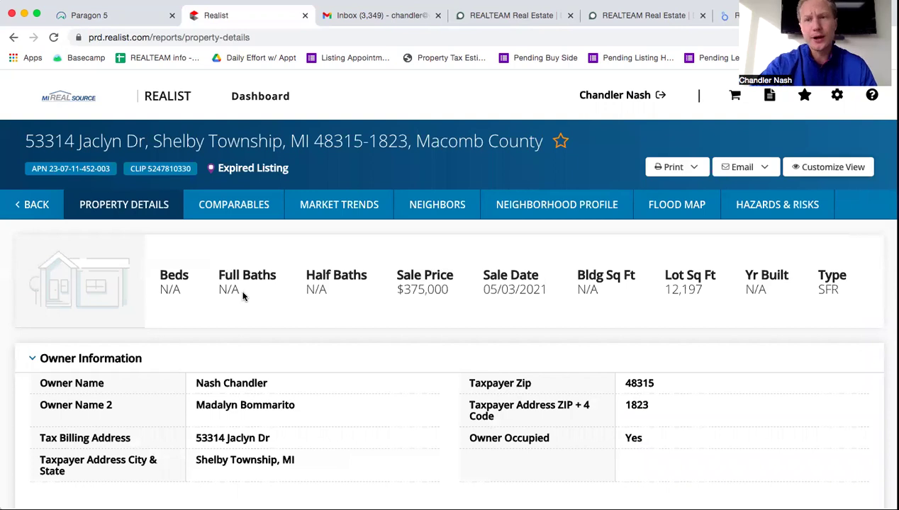
Back on the dashboard, delete the street address from the Address field
click(32, 205)
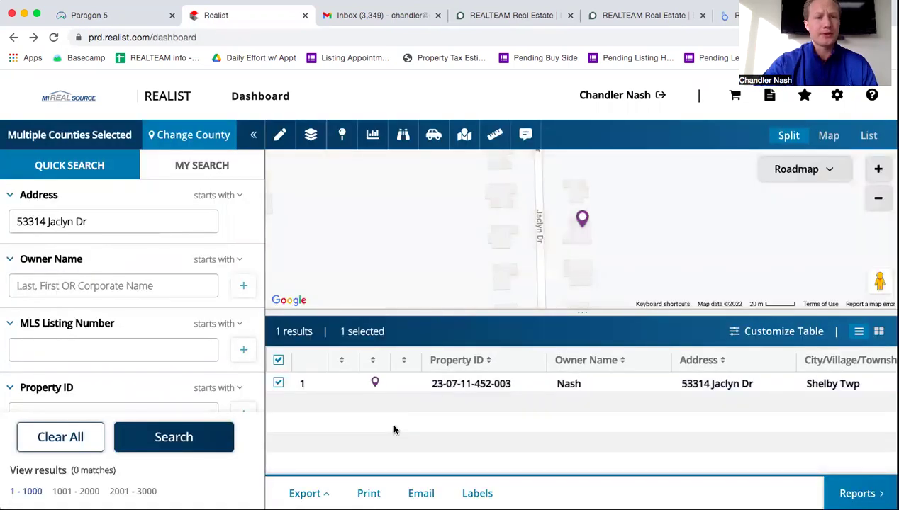
click(61, 221)
drag(87, 222, 9, 214)
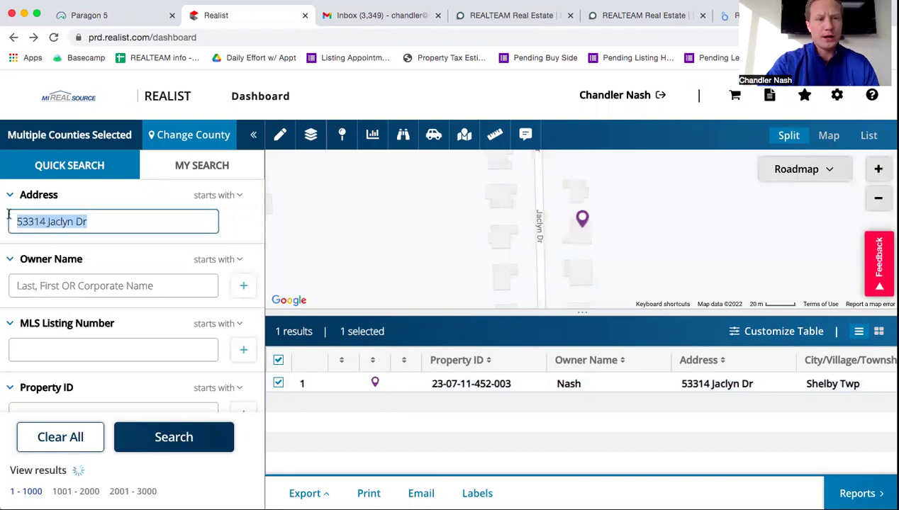
key(BackSpace)
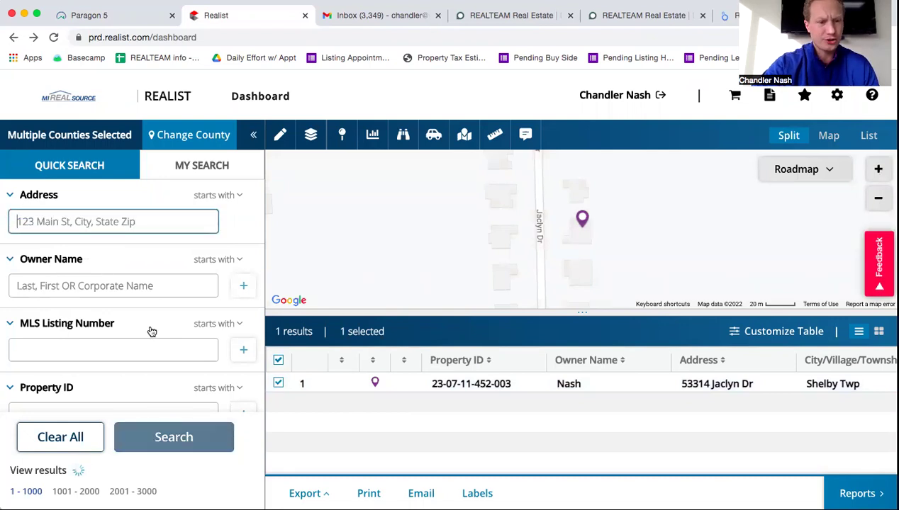
scroll(151, 326, down, 1)
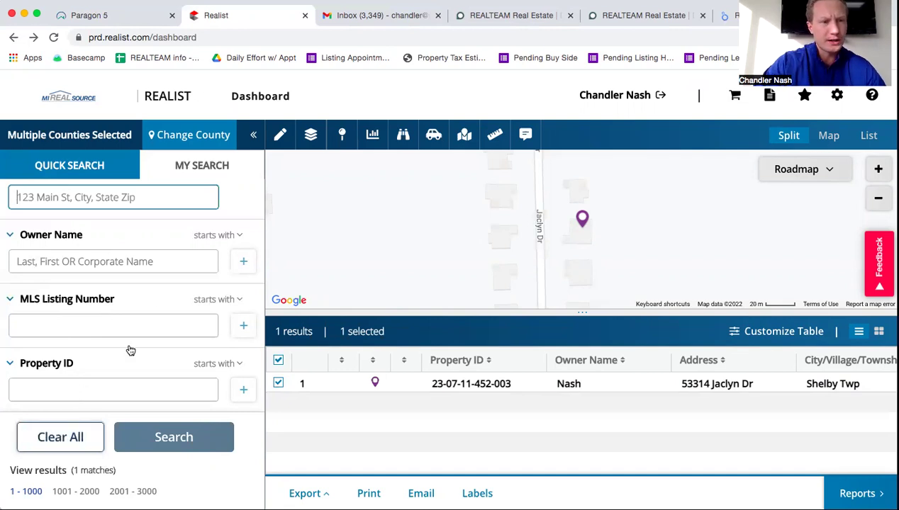
scroll(159, 298, up, 1)
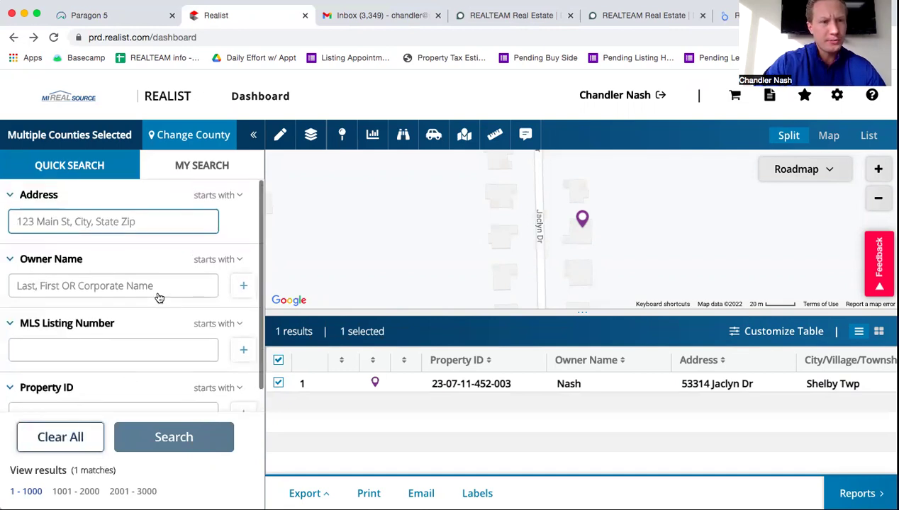
Open Change County and briefly toggle Allegan and Alpena on and off
click(190, 136)
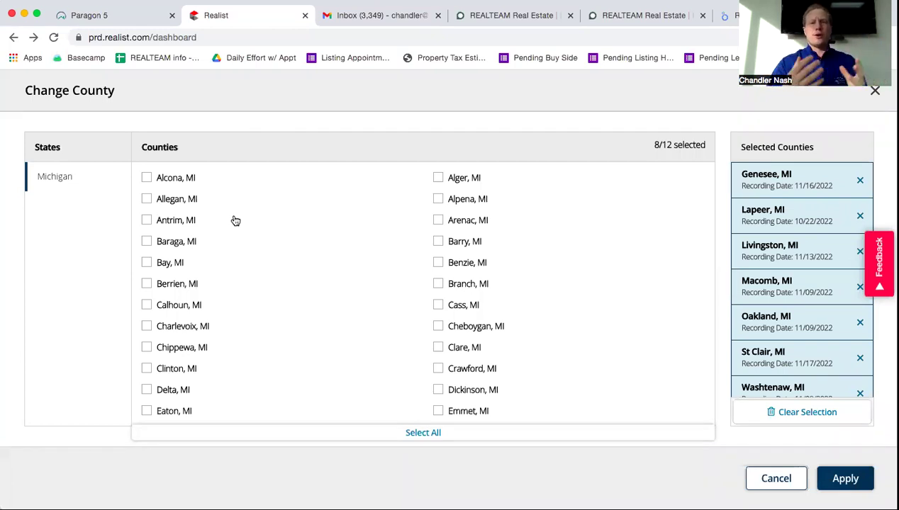
scroll(241, 349, down, 2)
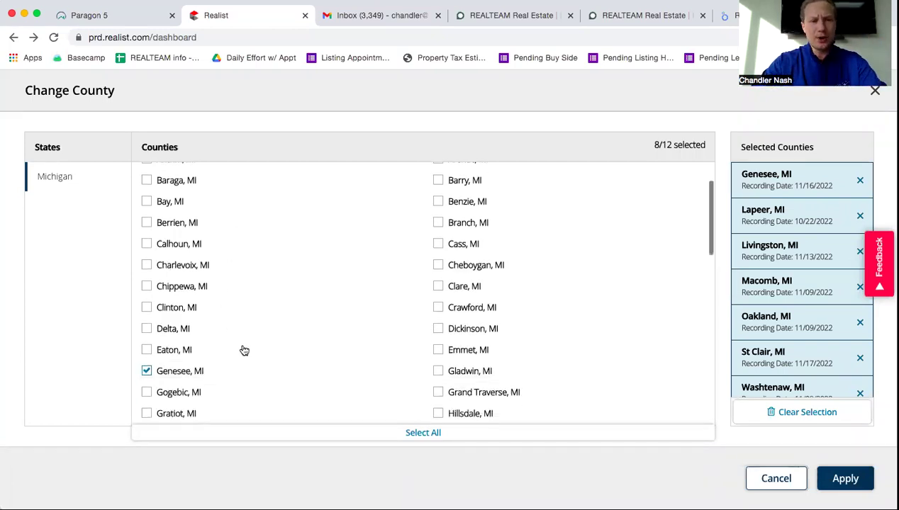
scroll(244, 351, up, 1)
scroll(243, 351, up, 1)
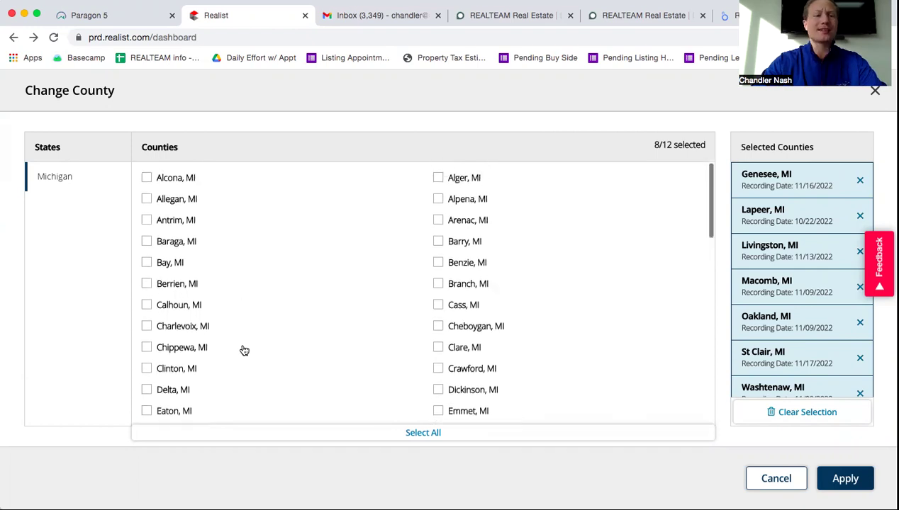
click(146, 201)
click(147, 201)
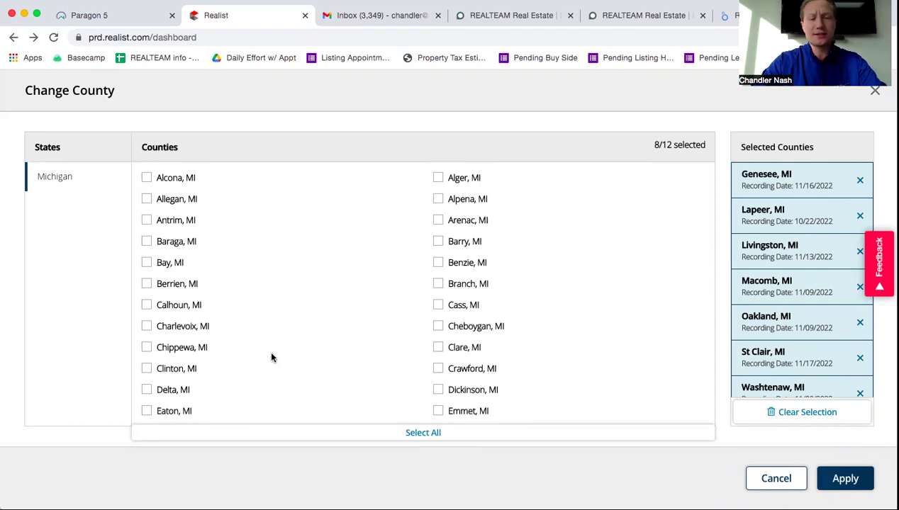
click(439, 200)
click(438, 199)
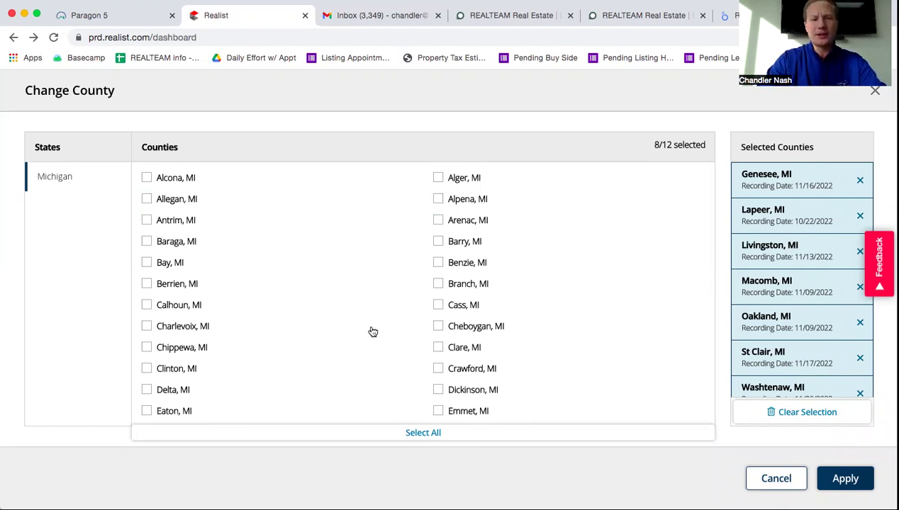
Check Oscoda, MI, making 9 of 12 counties, and apply the selection
scroll(371, 331, down, 6)
scroll(371, 331, down, 1)
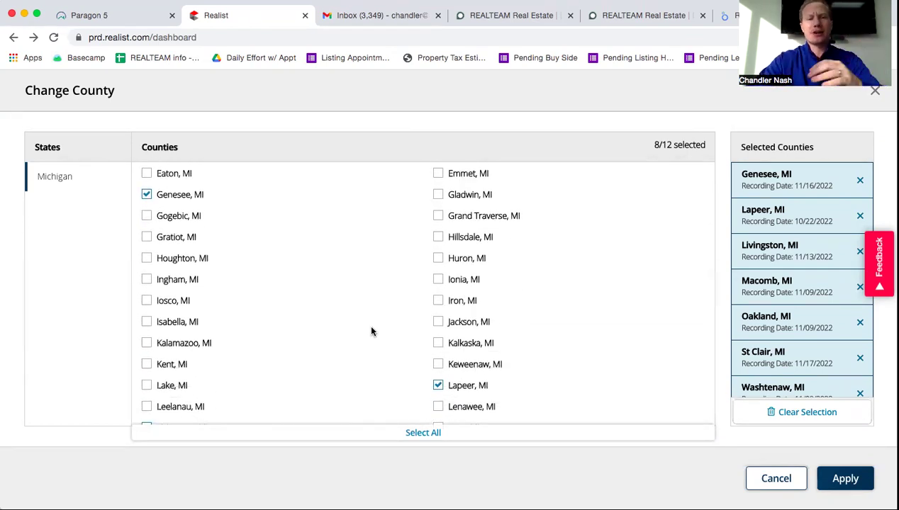
scroll(372, 331, down, 5)
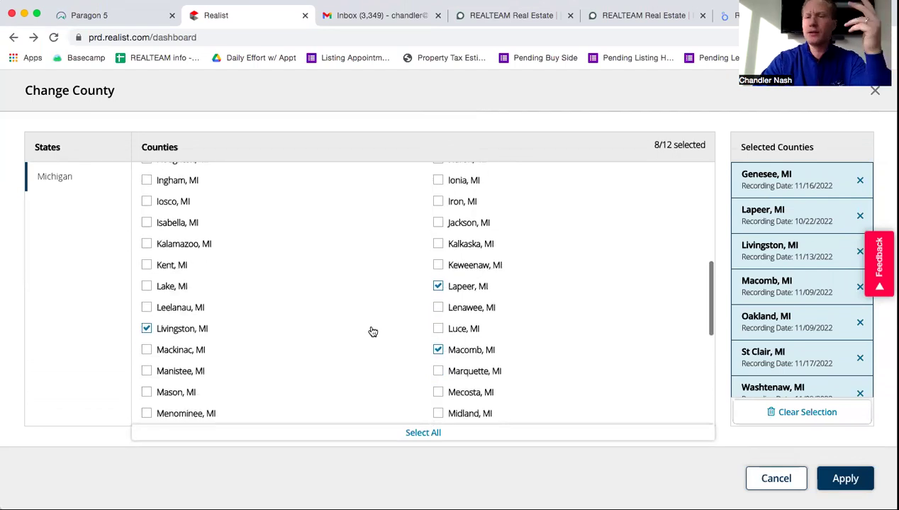
scroll(372, 331, down, 10)
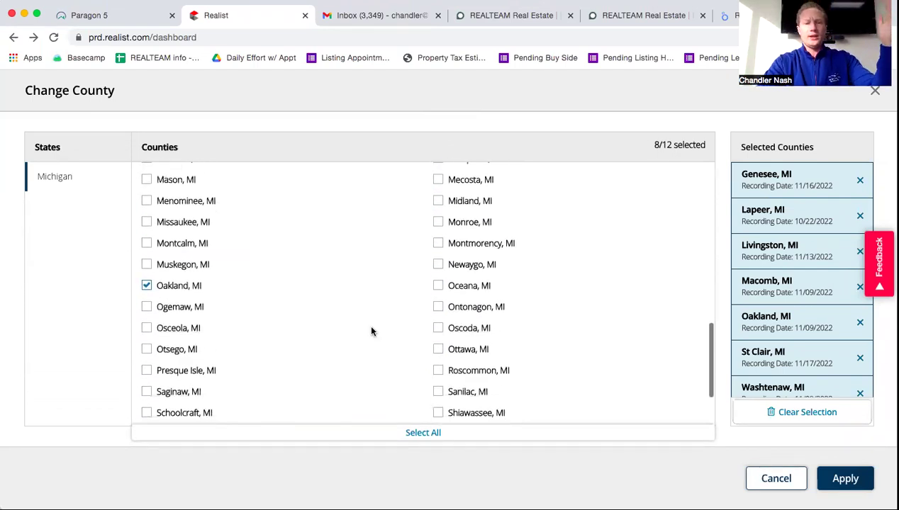
scroll(371, 331, down, 4)
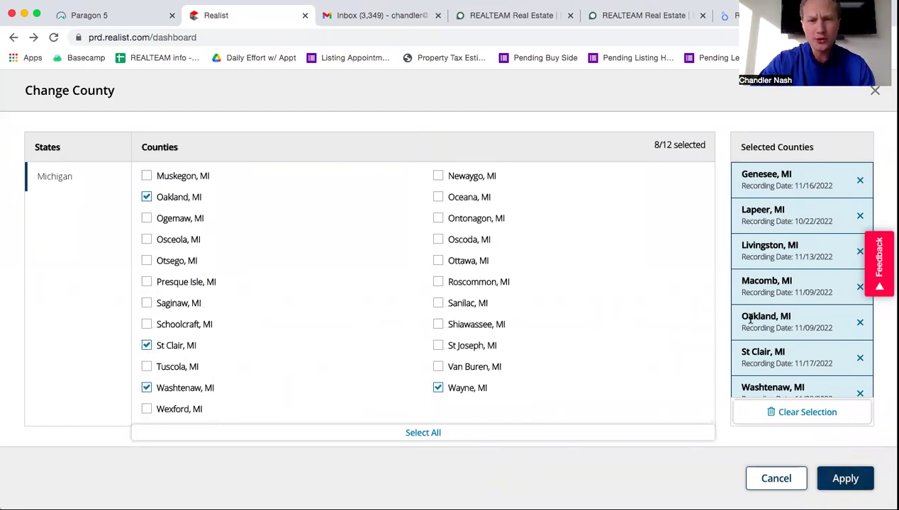
scroll(795, 317, down, 2)
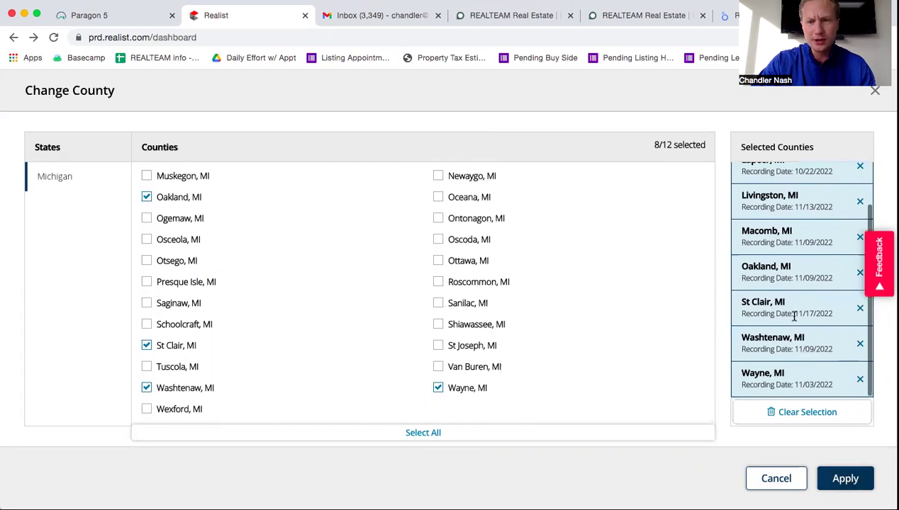
scroll(793, 317, up, 2)
scroll(794, 317, down, 2)
scroll(793, 319, up, 2)
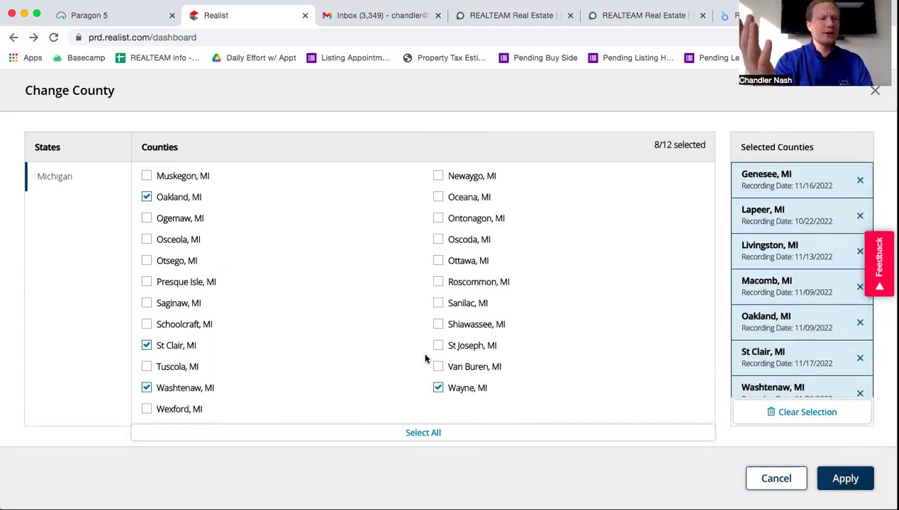
click(439, 240)
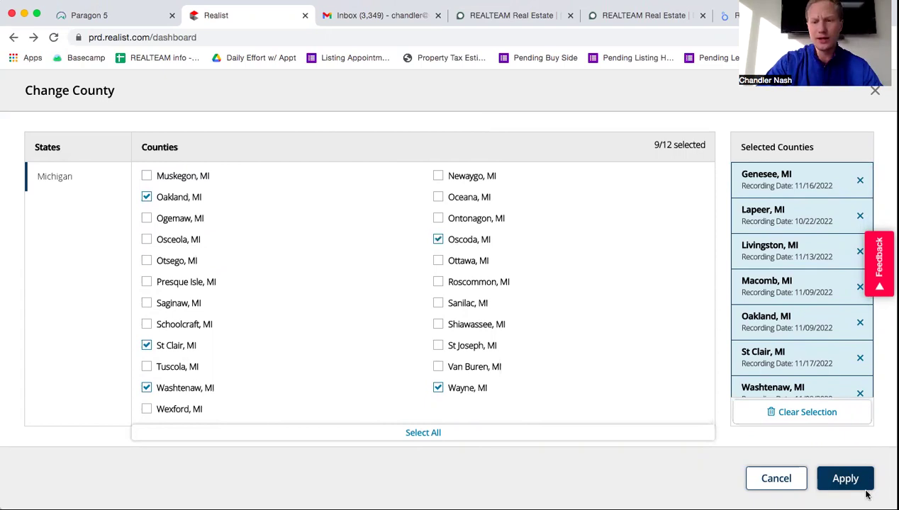
click(846, 478)
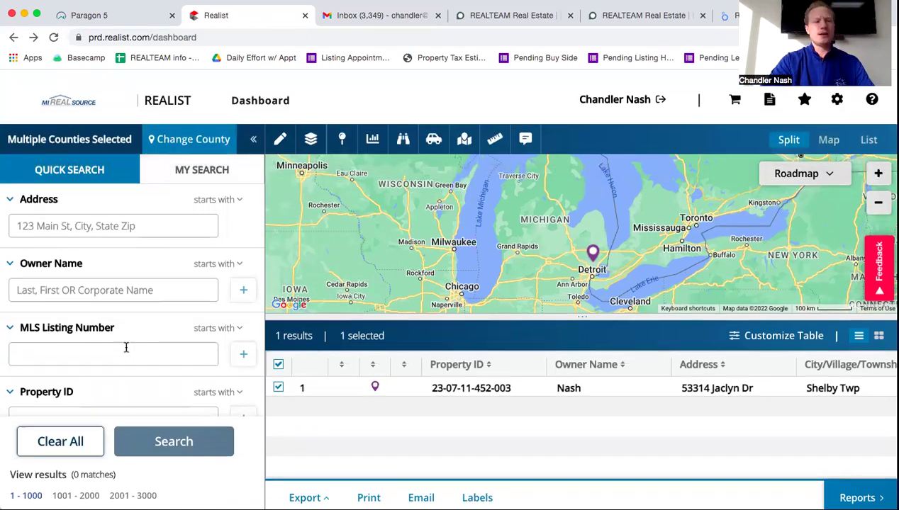
Uncheck Oscoda, MI in Change County and apply the reduced selection
click(191, 135)
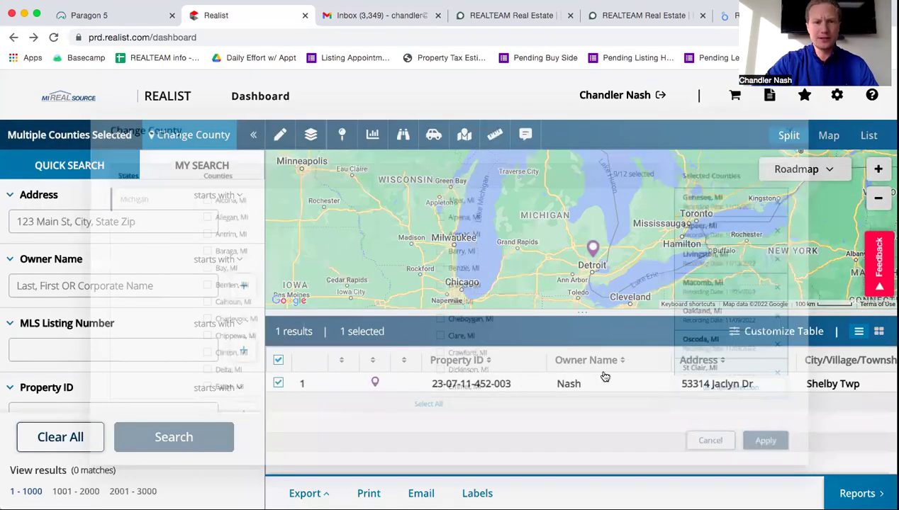
scroll(531, 331, down, 10)
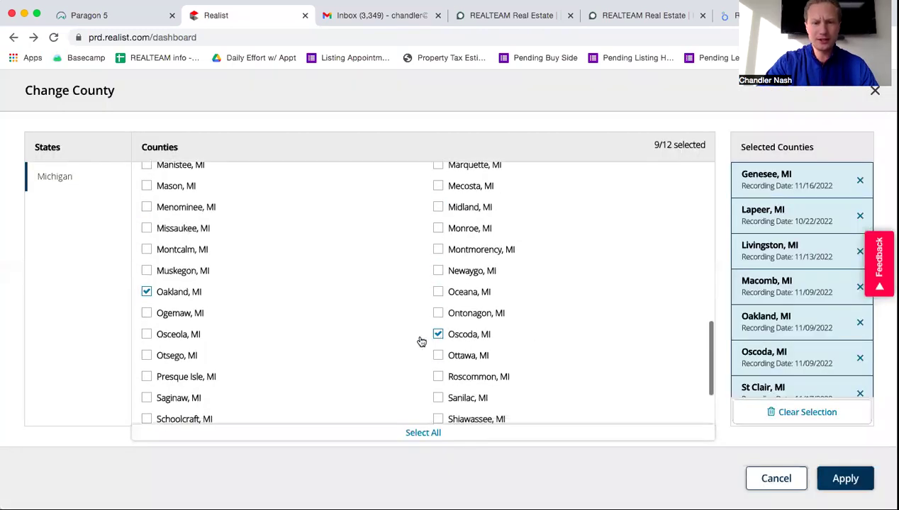
click(438, 337)
click(840, 477)
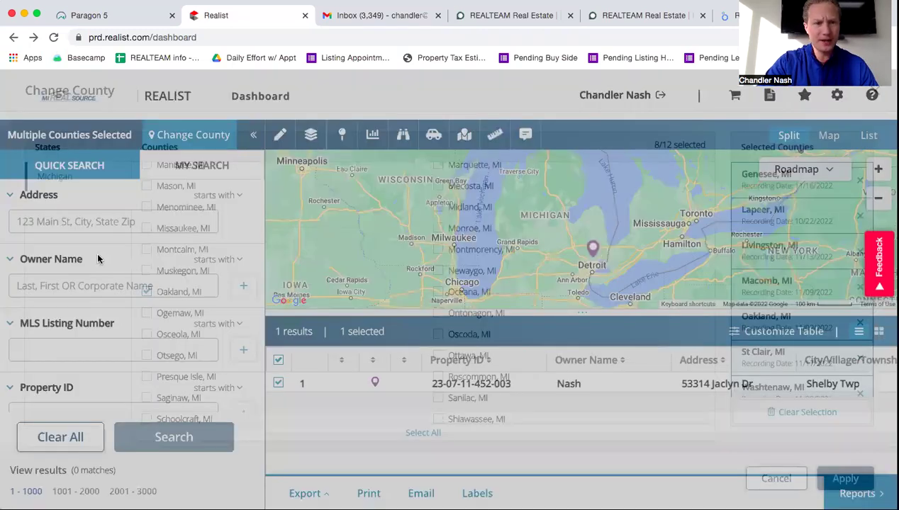
Select the Shelby Township result and open its property details showing the $375,000 sale
click(68, 223)
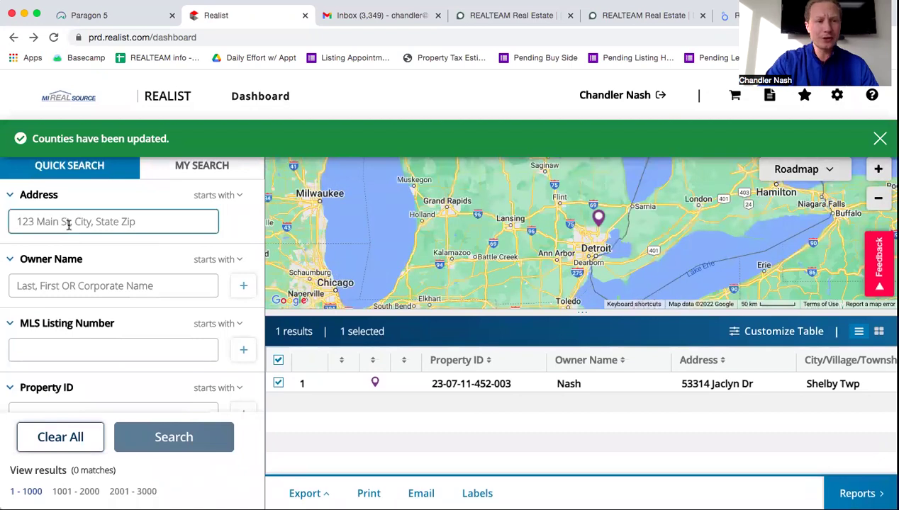
click(81, 281)
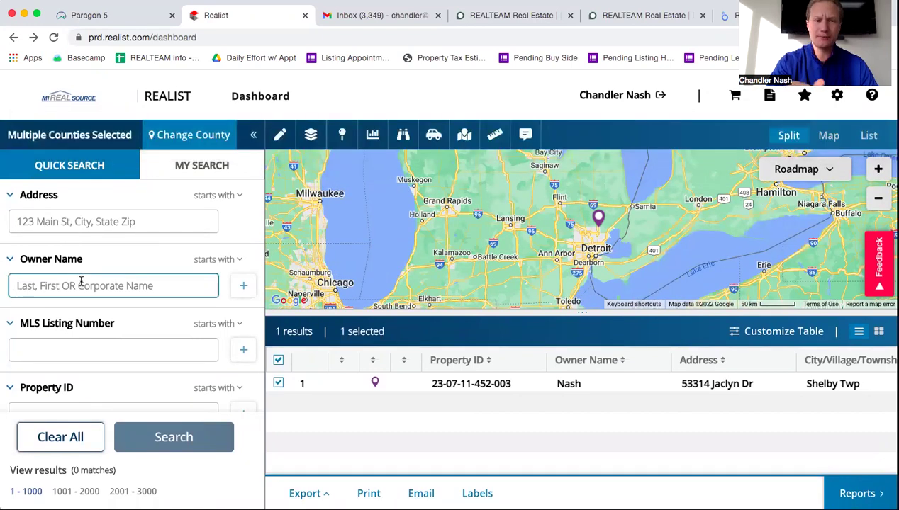
scroll(94, 328, down, 1)
click(93, 326)
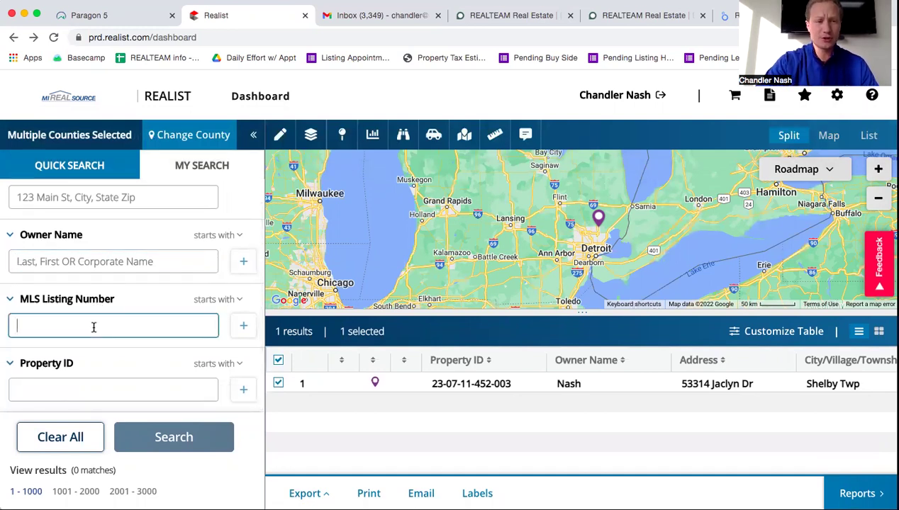
click(57, 395)
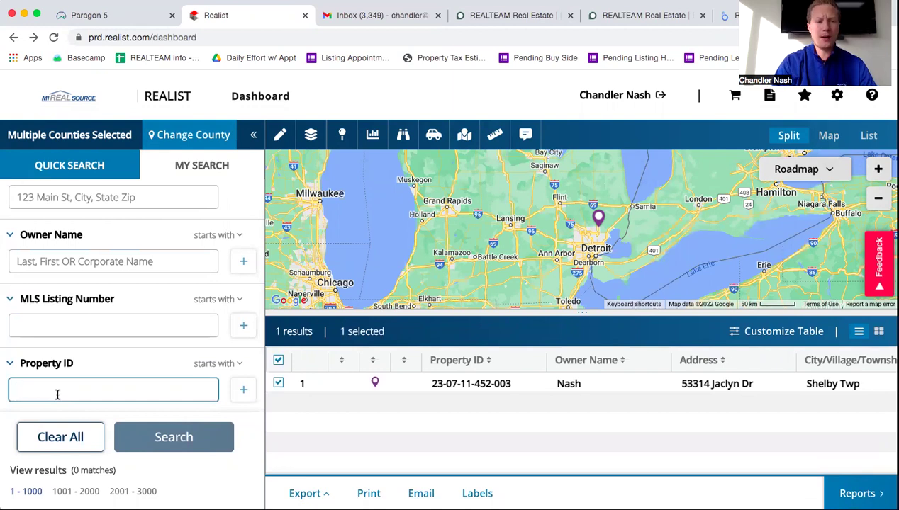
click(502, 384)
click(528, 387)
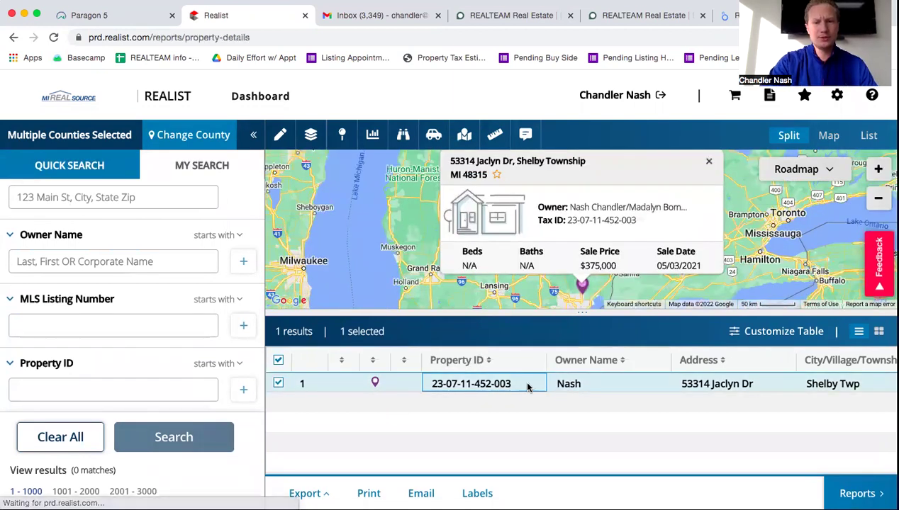